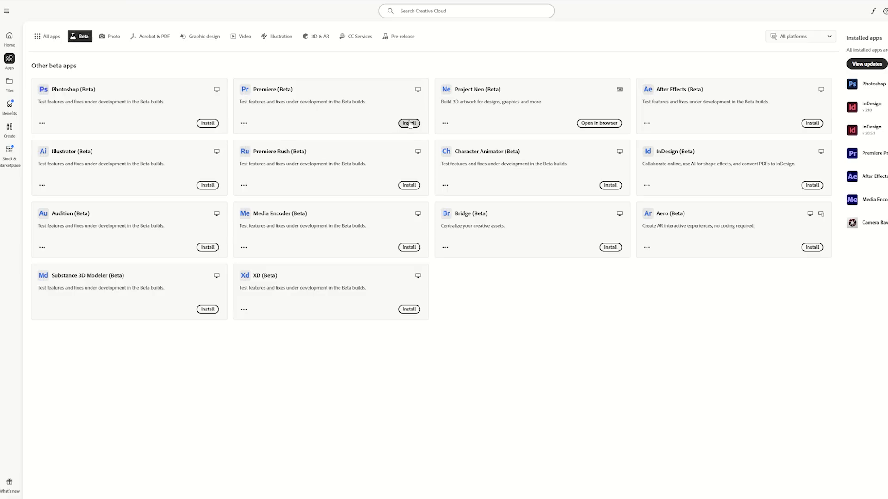
# Install Premiere (Beta) from the list of beta apps
pyautogui.click(409, 123)
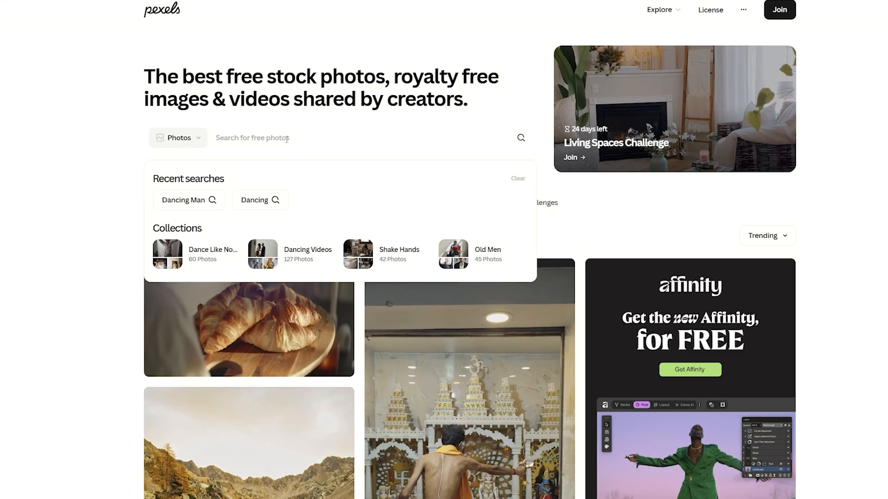
# Search Pexels for "dancing man" and browse the video results
pyautogui.write('dancing man')
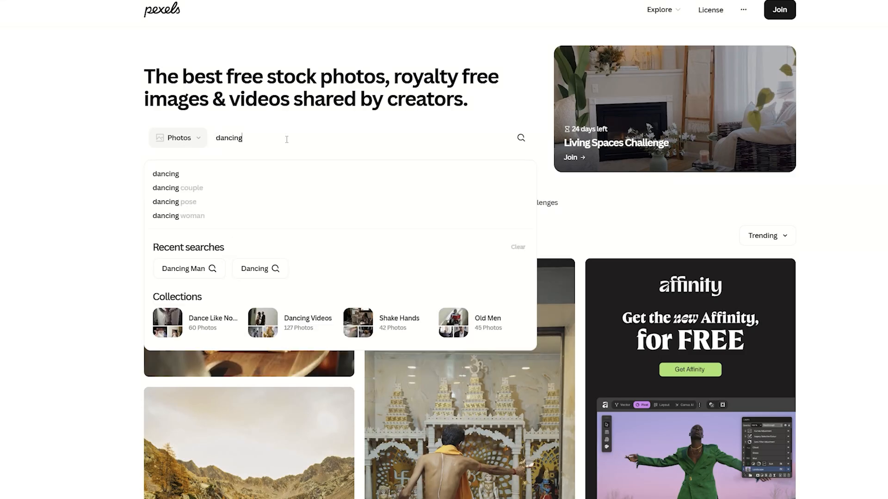
pyautogui.click(177, 201)
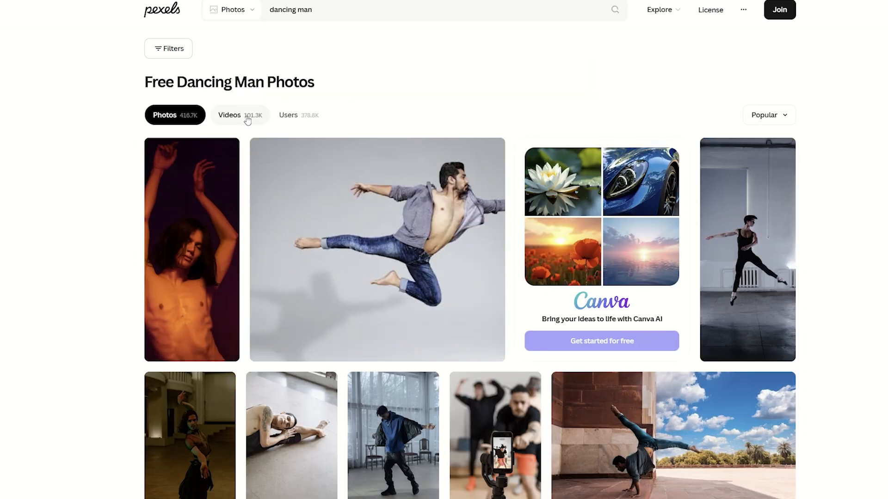
pyautogui.click(247, 118)
pyautogui.scroll(-2, 231, 172)
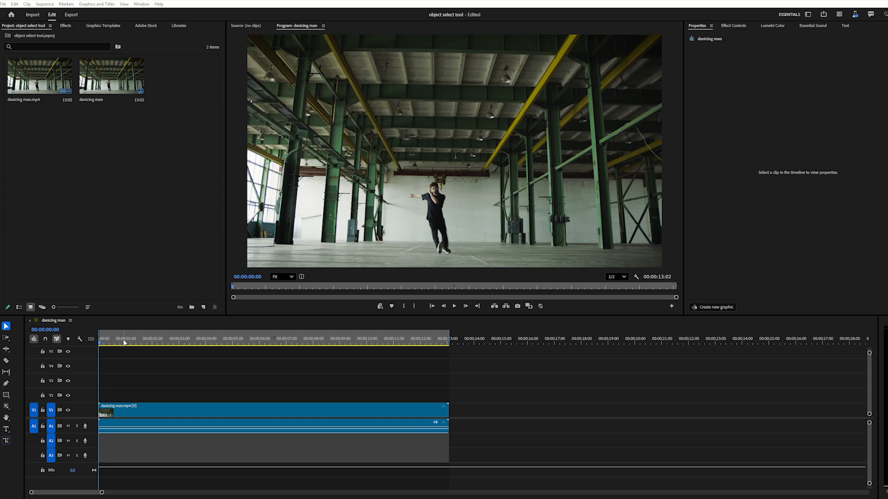
# In Premiere, mask the dancing man at the first frame of the clip with the object selection tool
pyautogui.moveTo(124, 342); pyautogui.dragTo(164, 344)
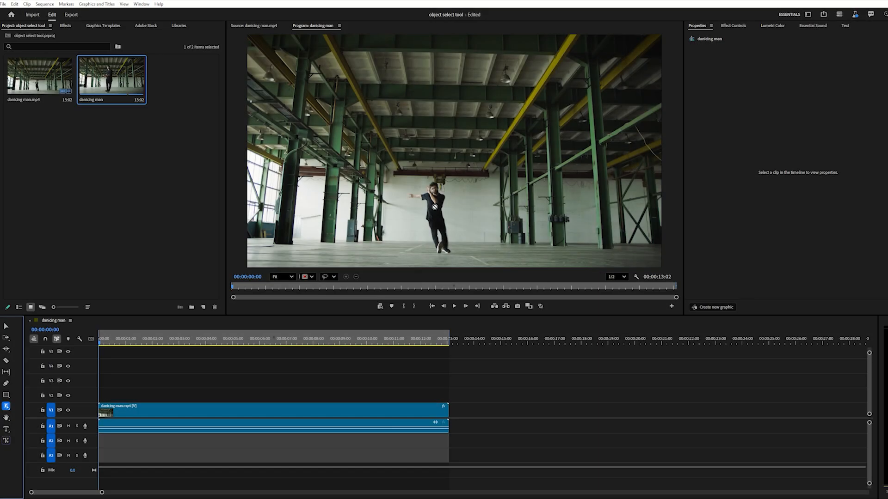
pyautogui.click(434, 207)
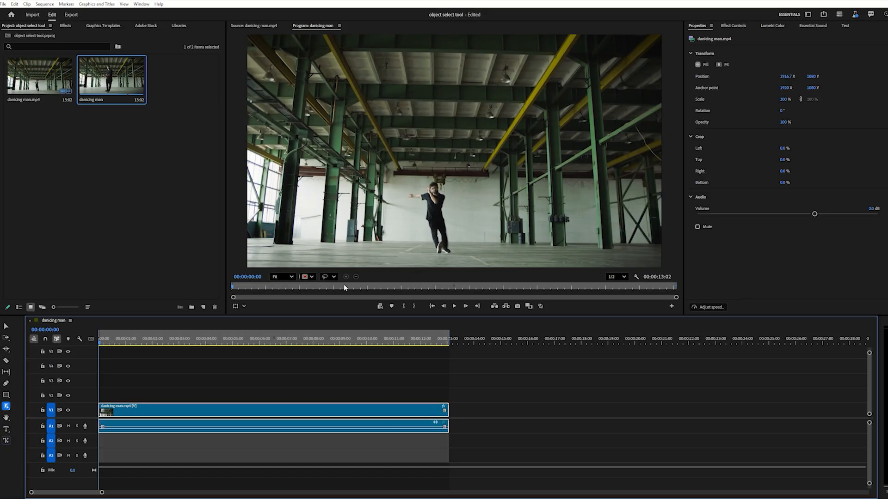
pyautogui.click(7, 326)
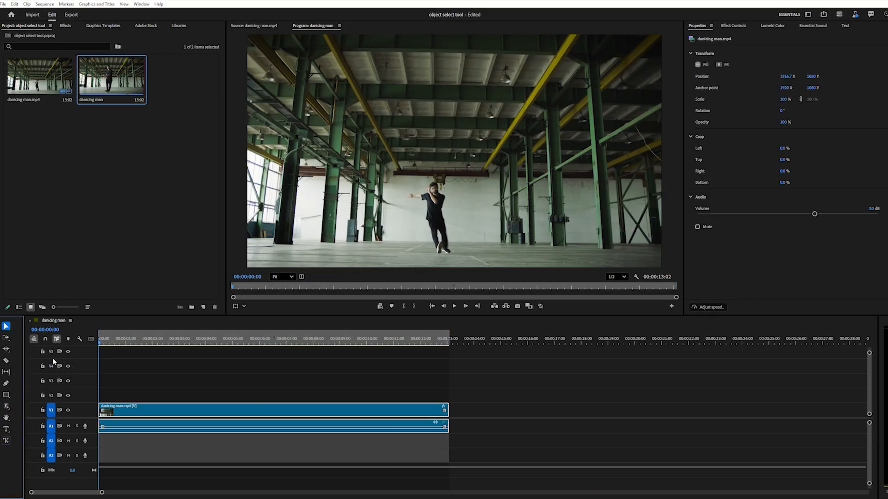
pyautogui.click(6, 406)
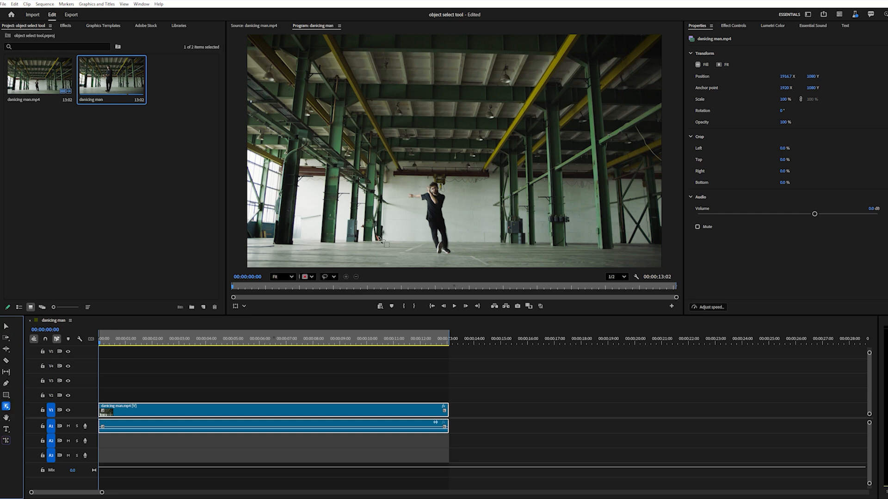
pyautogui.click(300, 406)
pyautogui.click(437, 204)
pyautogui.click(436, 204)
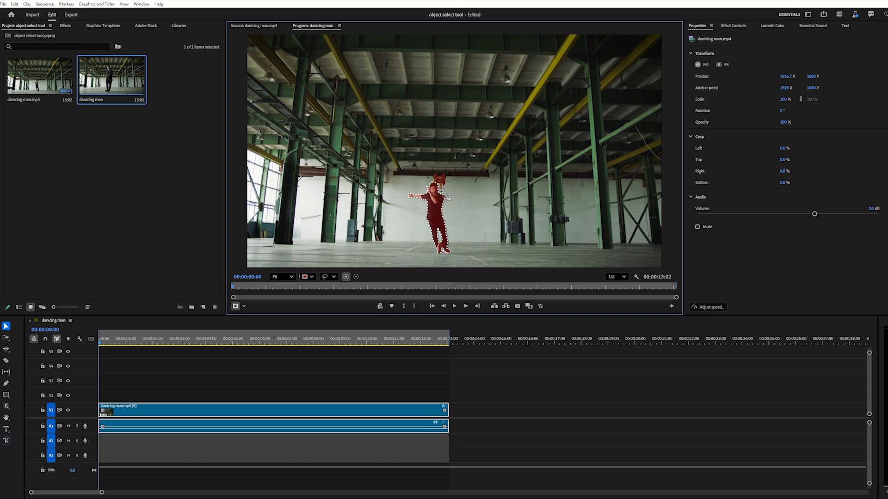
# Track the dancer's object mask forward through the clip and scrub the timeline to check the tracking
pyautogui.click(744, 24)
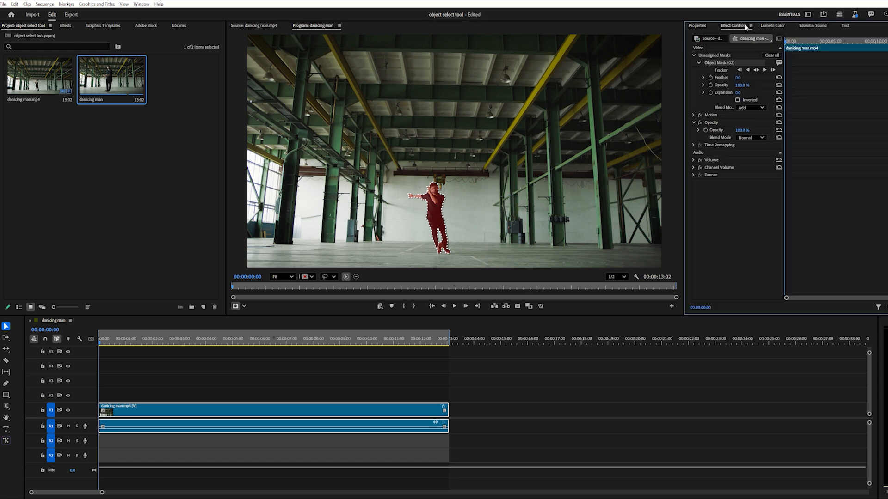
pyautogui.click(765, 70)
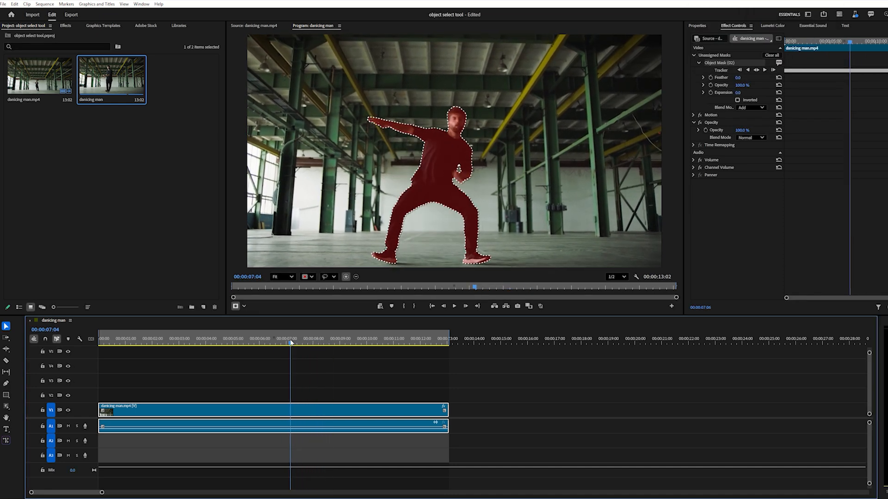
pyautogui.moveTo(292, 334)
pyautogui.mouseDown()
pyautogui.moveTo(170, 335)
pyautogui.moveTo(284, 335)
pyautogui.moveTo(223, 337)
pyautogui.moveTo(275, 342)
pyautogui.mouseUp()
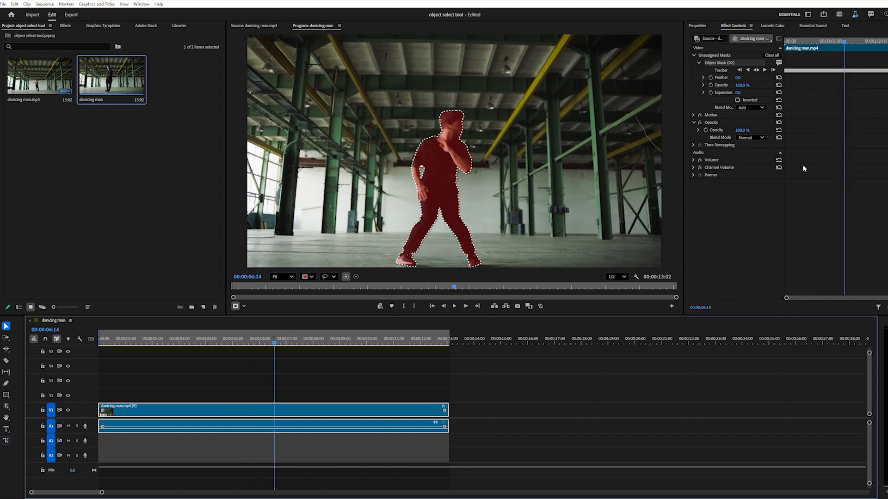
# Change the dancer's object mask to an opacity mask and scrub the timeline to preview the cutout
pyautogui.click(734, 62)
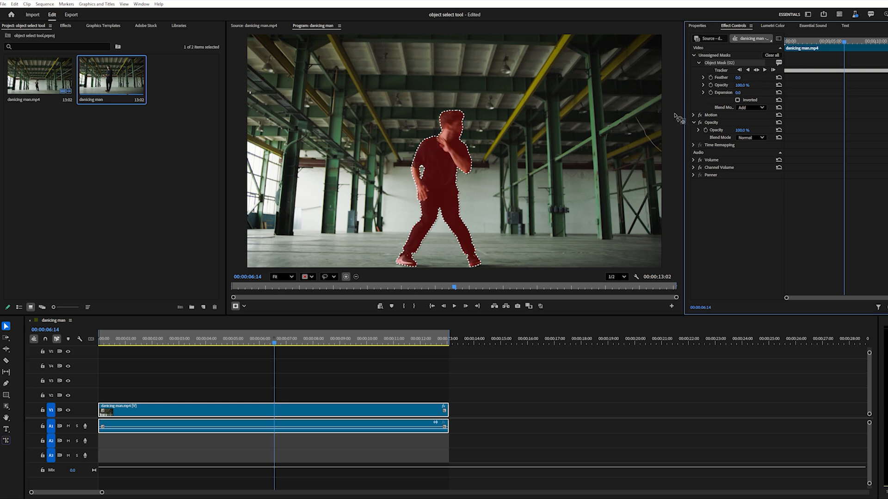
pyautogui.rightClick(746, 65)
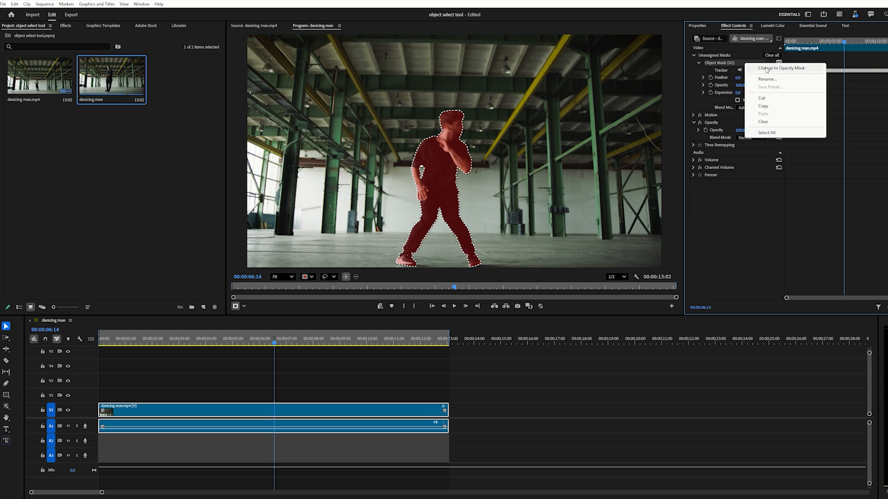
pyautogui.click(766, 69)
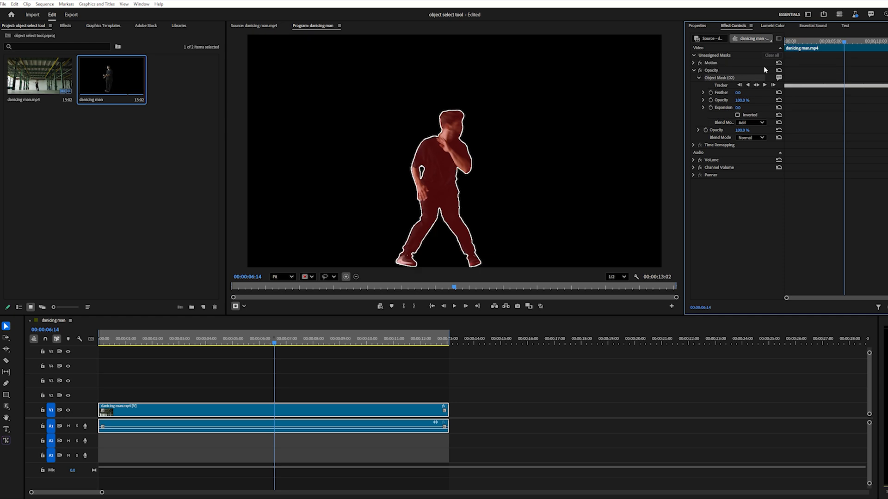
pyautogui.click(271, 342)
pyautogui.moveTo(271, 344); pyautogui.dragTo(240, 330)
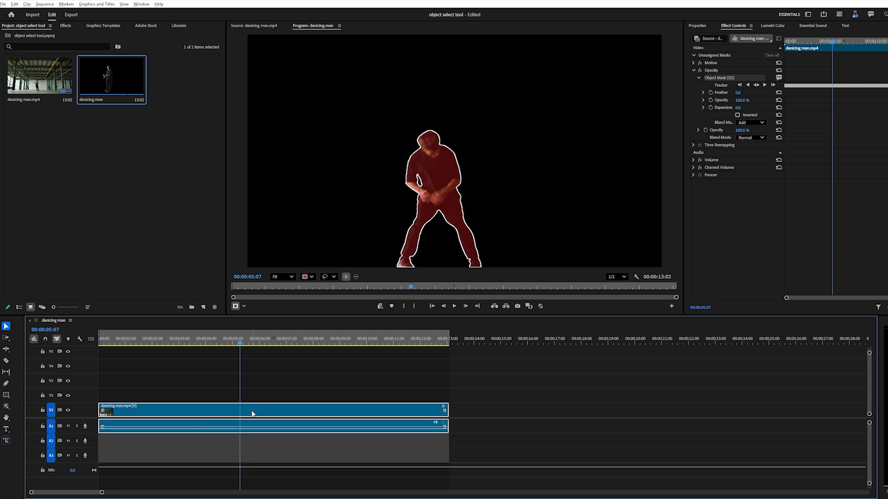
# Duplicate the masked dancer clip from track V1 onto track V2
pyautogui.moveTo(253, 413); pyautogui.dragTo(250, 400)
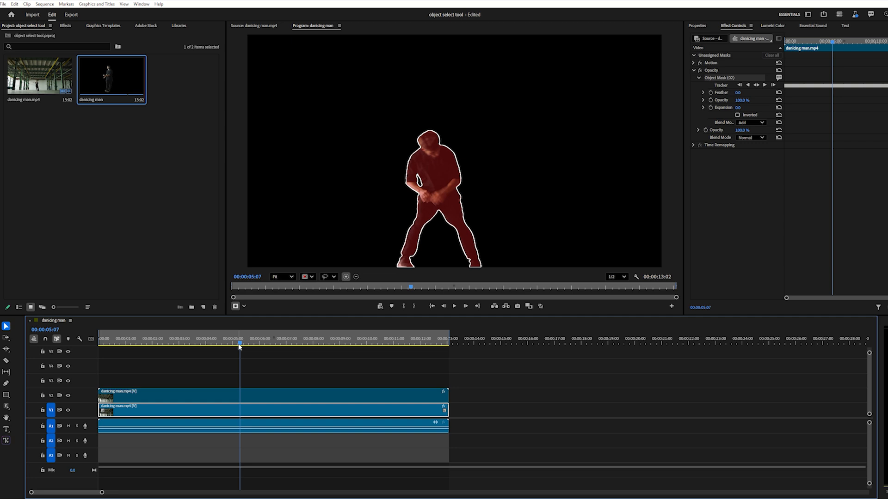
pyautogui.click(233, 400)
pyautogui.click(239, 403)
# Delete the object mask from the clip on track V1 and scrub back to review the composite
pyautogui.click(296, 412)
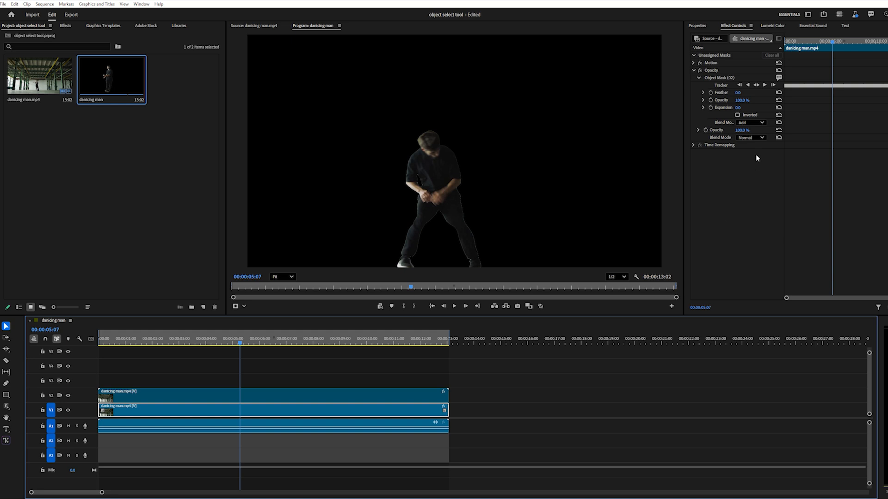
pyautogui.click(722, 72)
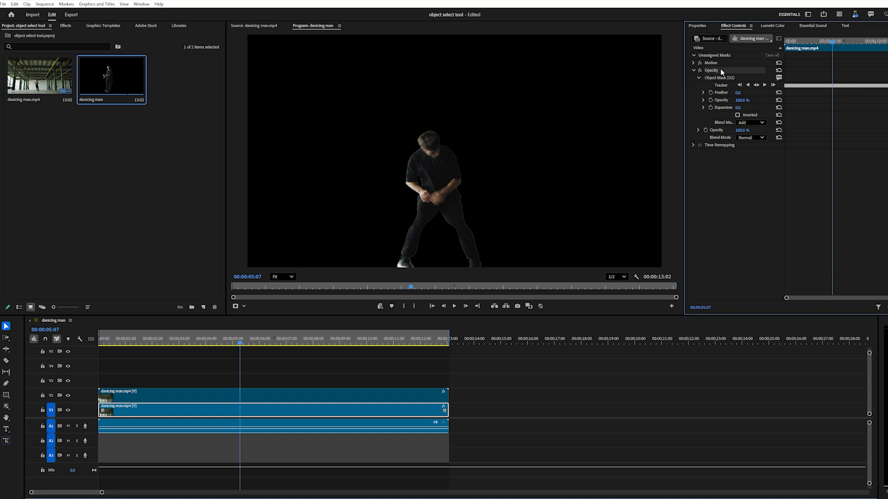
pyautogui.click(722, 79)
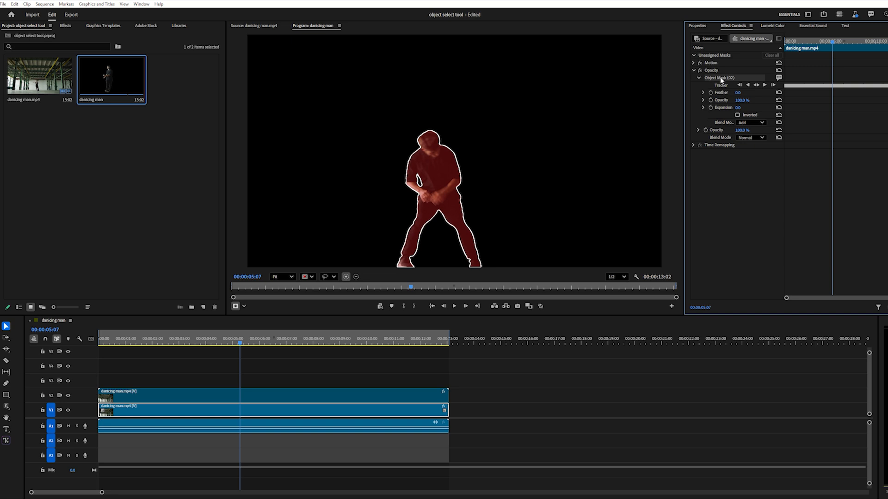
pyautogui.moveTo(240, 343); pyautogui.dragTo(167, 341)
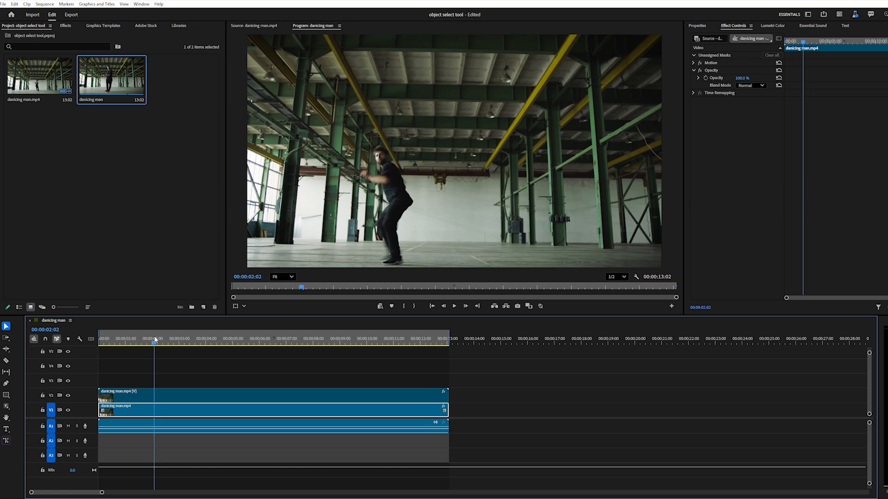
# Toggle the output of tracks V1 and V2 off and on to compare the layers, then scrub the timeline
pyautogui.click(68, 411)
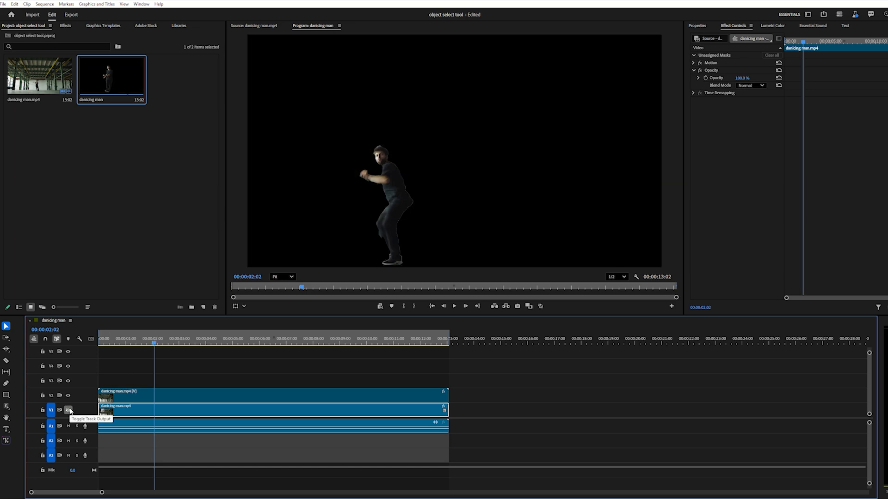
pyautogui.click(68, 411)
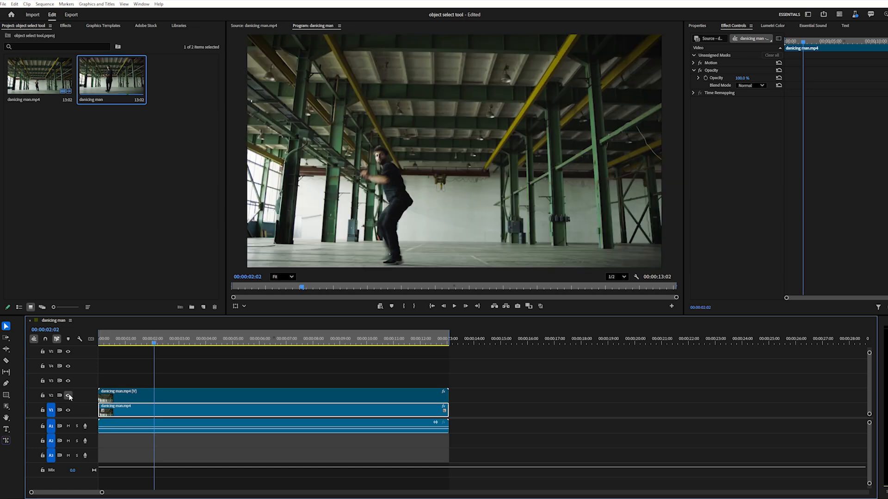
pyautogui.click(68, 395)
pyautogui.click(68, 396)
pyautogui.click(68, 410)
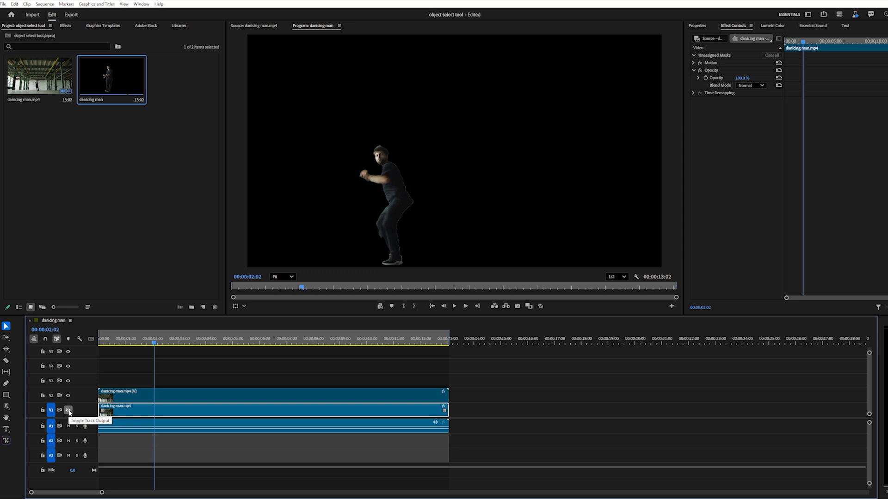
pyautogui.click(68, 410)
pyautogui.moveTo(153, 341); pyautogui.dragTo(234, 341)
# Move the masked dancer clip from track V2 up to V3 and place the playhead at 00:00:04:11
pyautogui.moveTo(185, 399); pyautogui.dragTo(187, 382)
pyautogui.moveTo(184, 329); pyautogui.dragTo(218, 329)
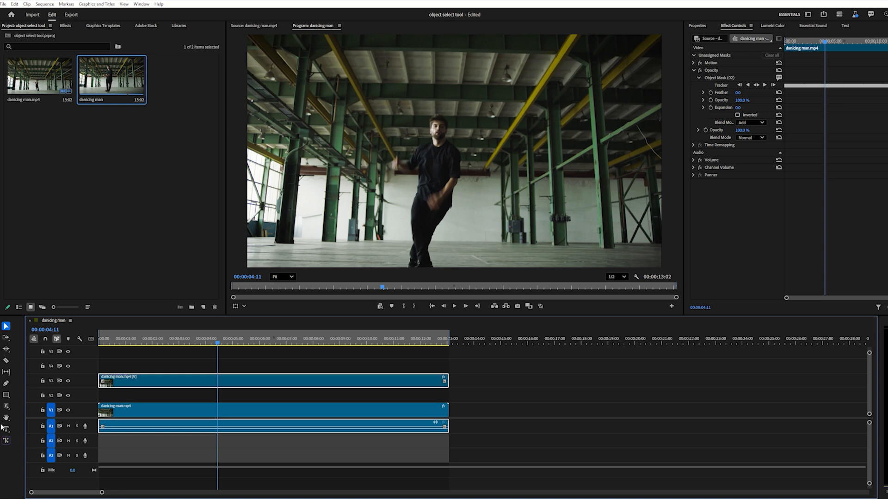
pyautogui.click(130, 401)
# Add a "DANCE" text layer over the dancer in the program frame
pyautogui.click(7, 428)
pyautogui.click(370, 175)
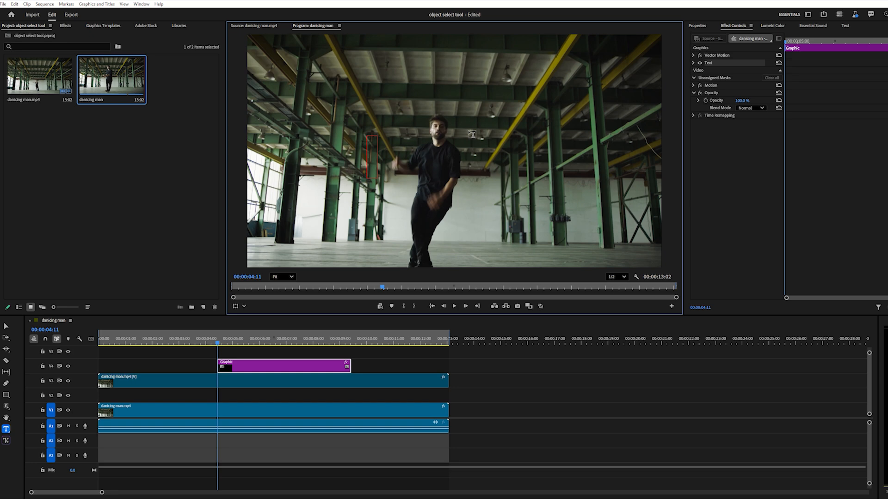
pyautogui.write('DANCE')
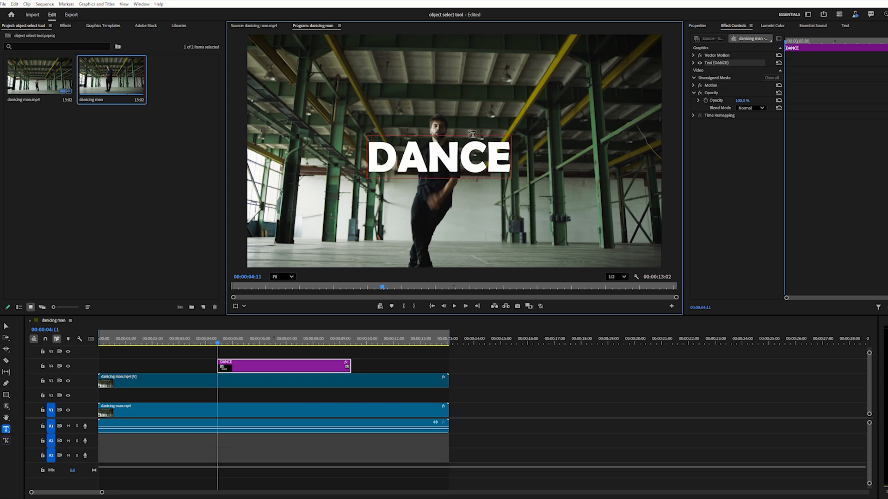
# Set the scale of the DANCE text to 188 in its transform properties
pyautogui.doubleClick(459, 159)
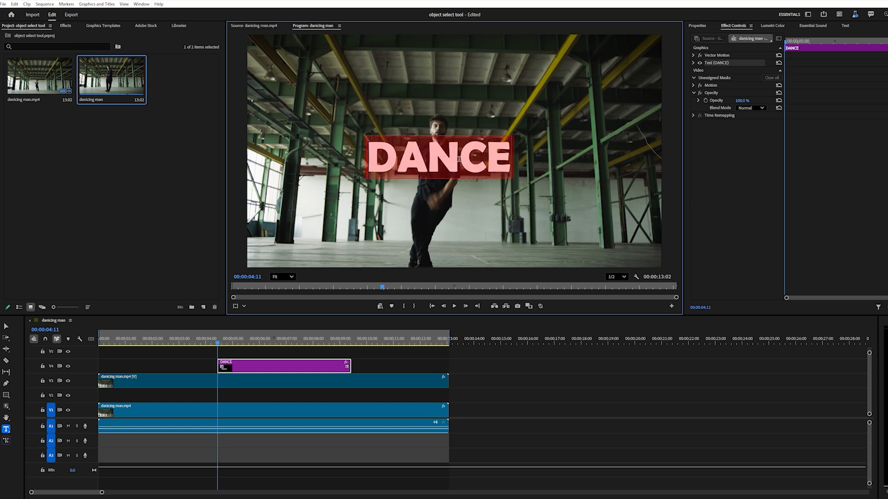
pyautogui.click(693, 63)
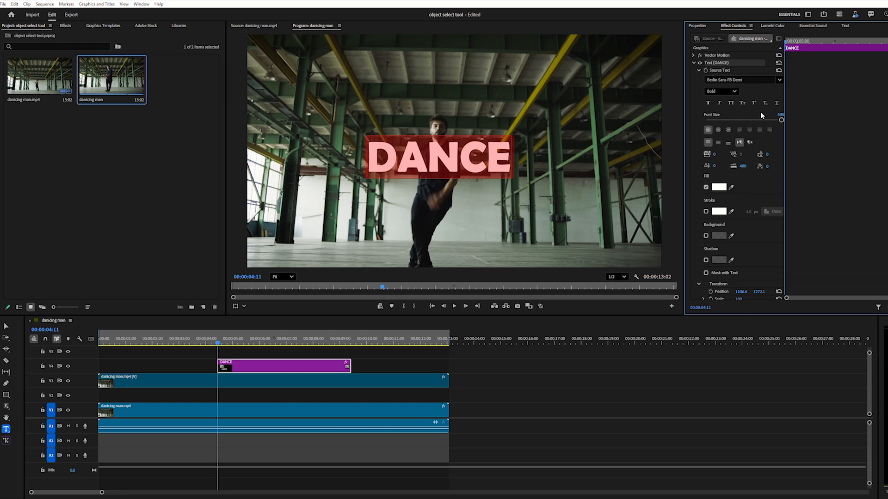
pyautogui.scroll(-4, 736, 177)
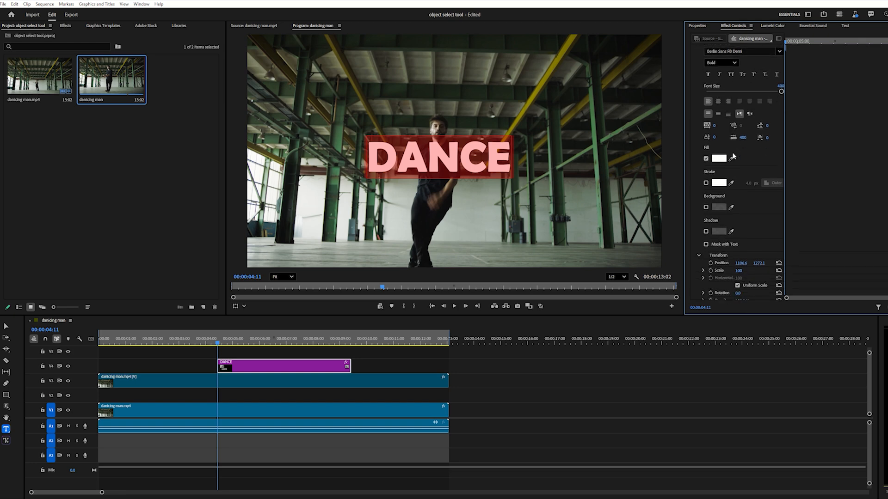
pyautogui.scroll(2, 745, 270)
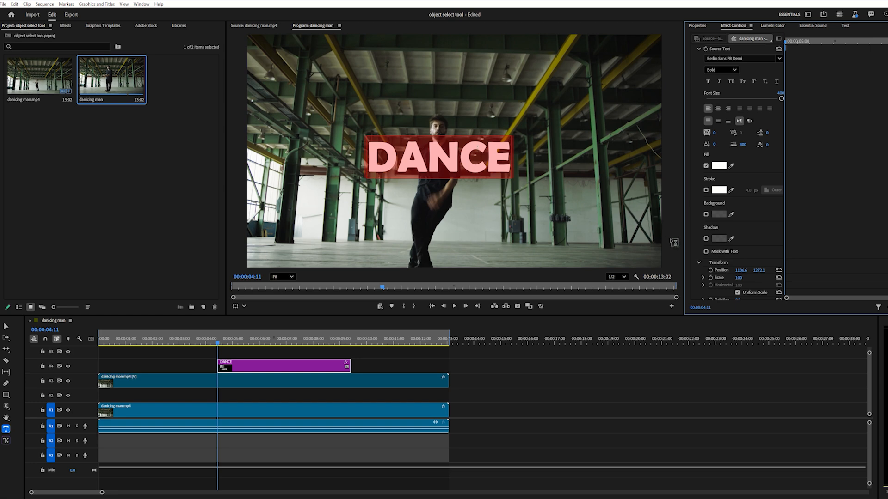
pyautogui.moveTo(739, 277); pyautogui.dragTo(792, 278)
# Shift the DANCE graphic about one second earlier on V4 and centre its text in the frame, at position 656.0, 1454.4
pyautogui.moveTo(213, 342); pyautogui.dragTo(247, 340)
pyautogui.moveTo(271, 373); pyautogui.dragTo(243, 373)
pyautogui.moveTo(247, 342); pyautogui.dragTo(200, 341)
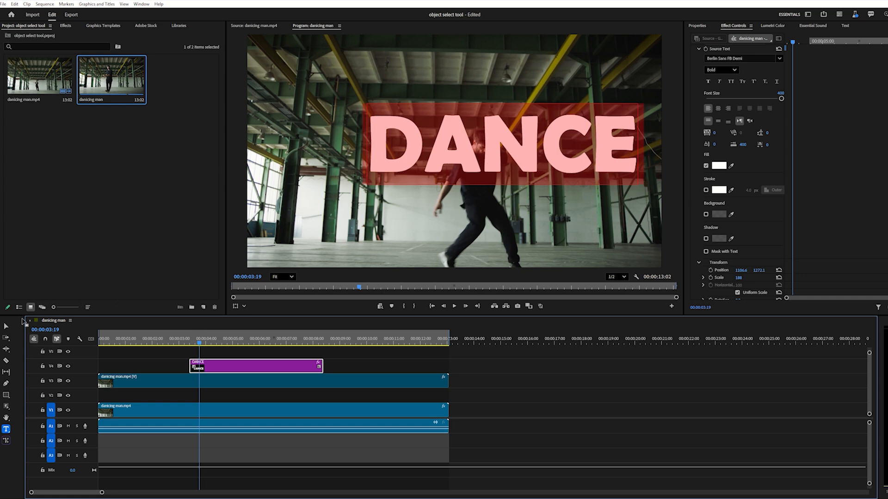
pyautogui.click(7, 326)
pyautogui.moveTo(495, 147); pyautogui.dragTo(447, 166)
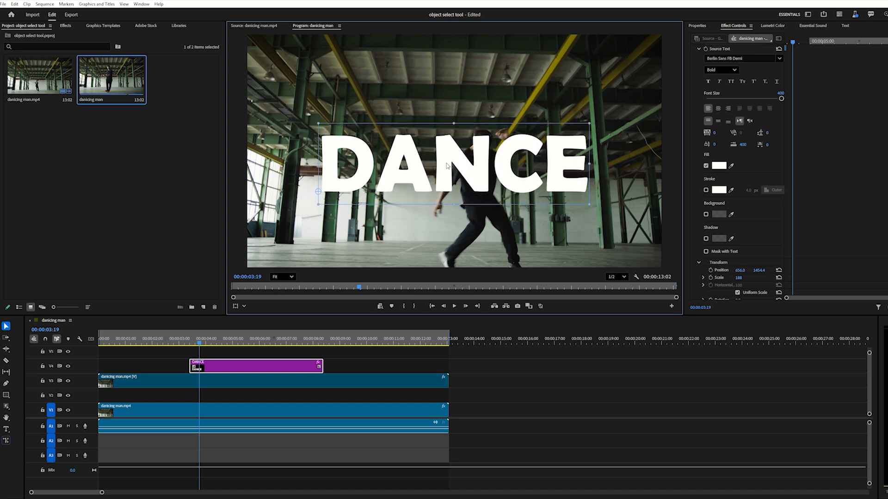
# Move the DANCE graphic to track V2, between the background and the masked dancer, and play the result
pyautogui.moveTo(226, 364); pyautogui.dragTo(225, 397)
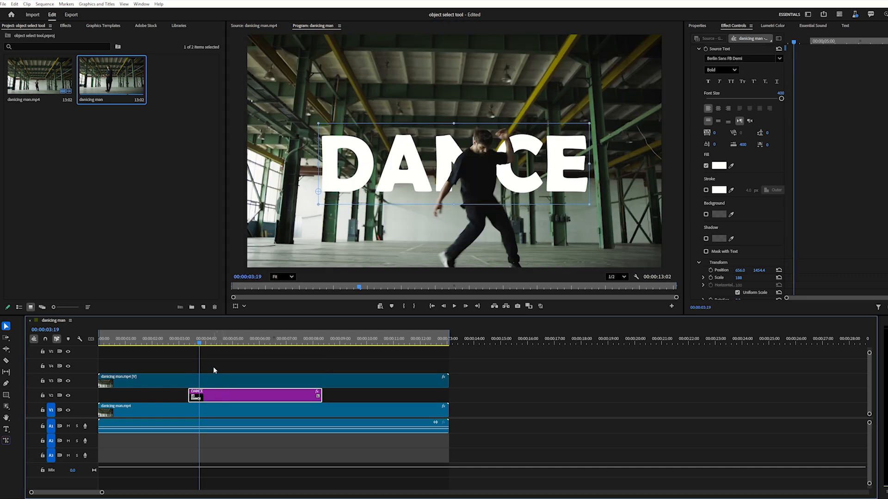
pyautogui.moveTo(200, 343); pyautogui.dragTo(169, 344)
pyautogui.press('space')
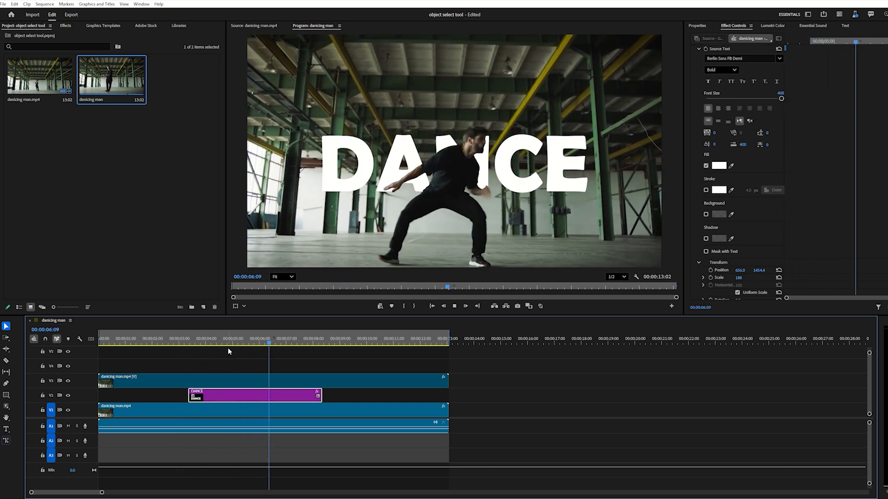
# Set the feather of the object mask on the masked dancer clip on V3 to 6
pyautogui.press('space')
pyautogui.moveTo(275, 343); pyautogui.dragTo(253, 342)
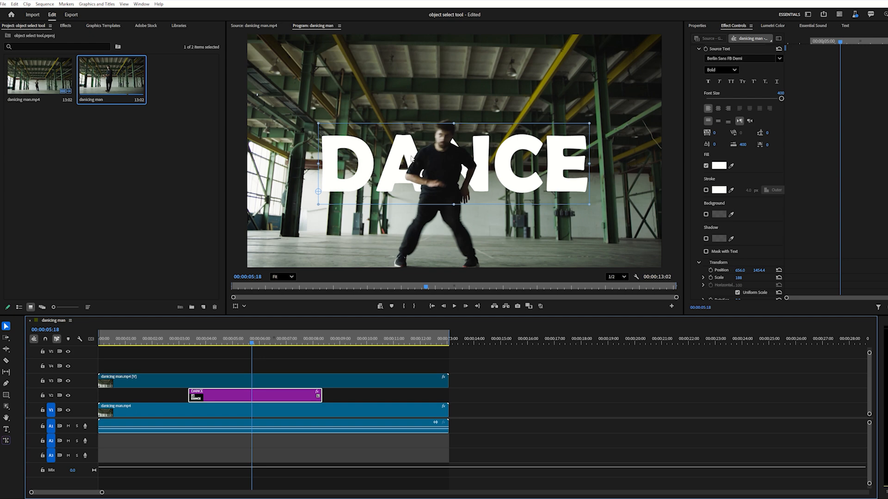
pyautogui.click(302, 377)
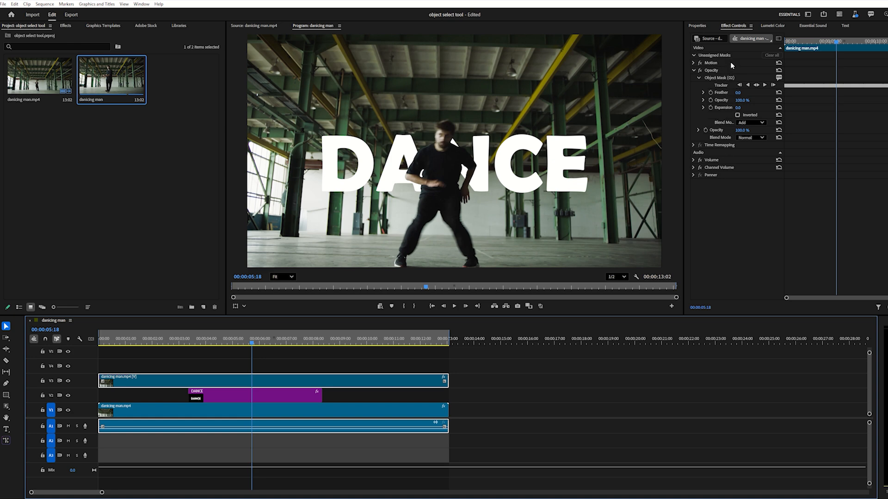
pyautogui.click(741, 95)
pyautogui.click(744, 92)
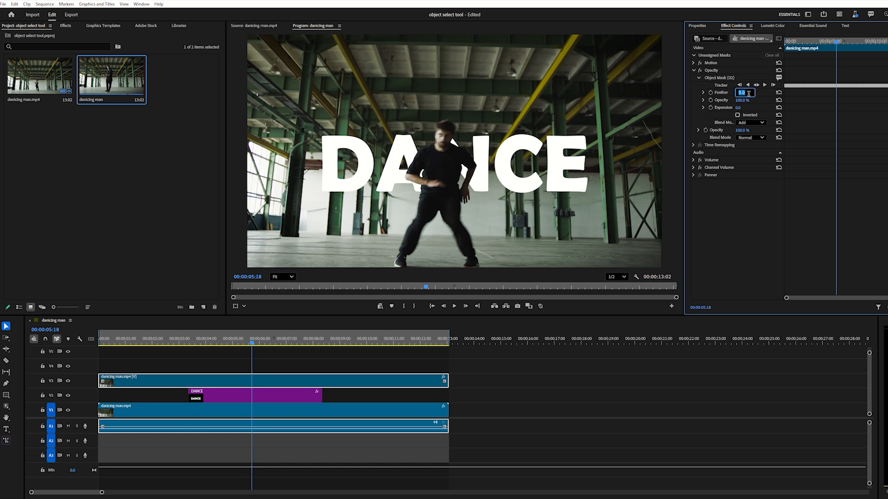
pyautogui.write('1')
pyautogui.press('Return')
pyautogui.moveTo(739, 93); pyautogui.dragTo(738, 93)
# Play the sequence from the start and scrub through the DANCE section to check the feathered mask edges
pyautogui.click(248, 344)
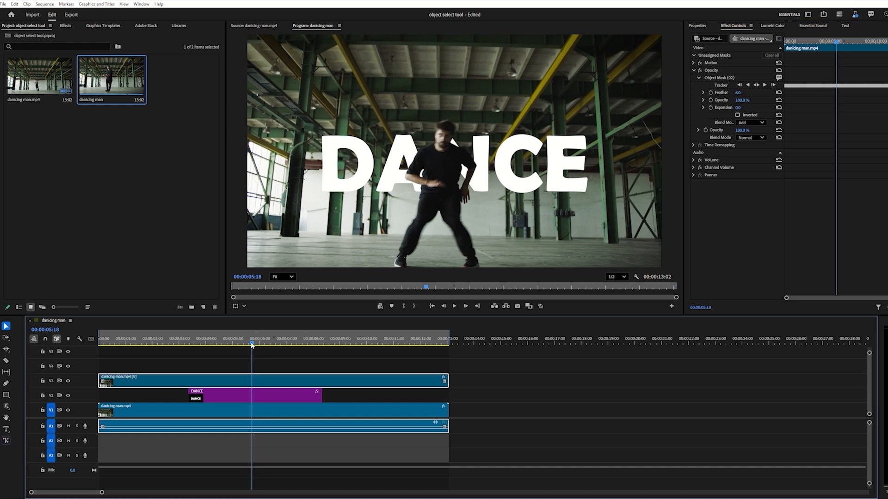
pyautogui.moveTo(248, 345); pyautogui.dragTo(76, 328)
pyautogui.press('space')
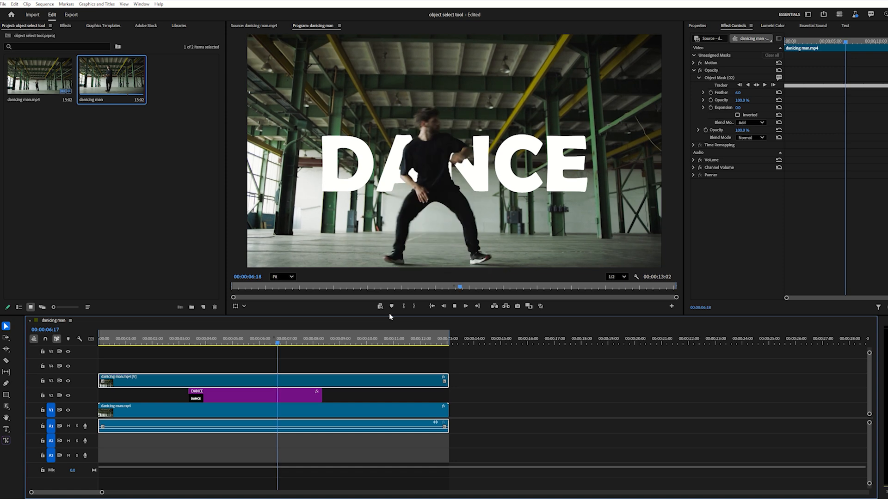
pyautogui.click(337, 341)
pyautogui.moveTo(339, 343); pyautogui.dragTo(222, 340)
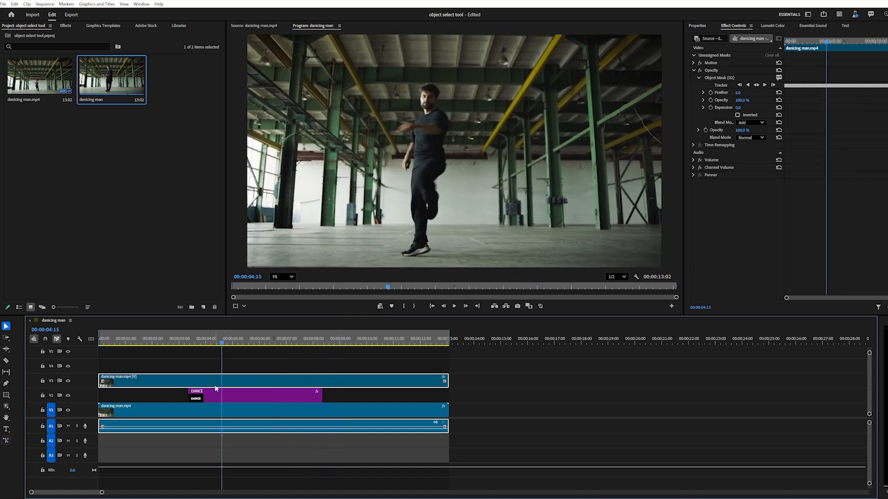
pyautogui.click(220, 398)
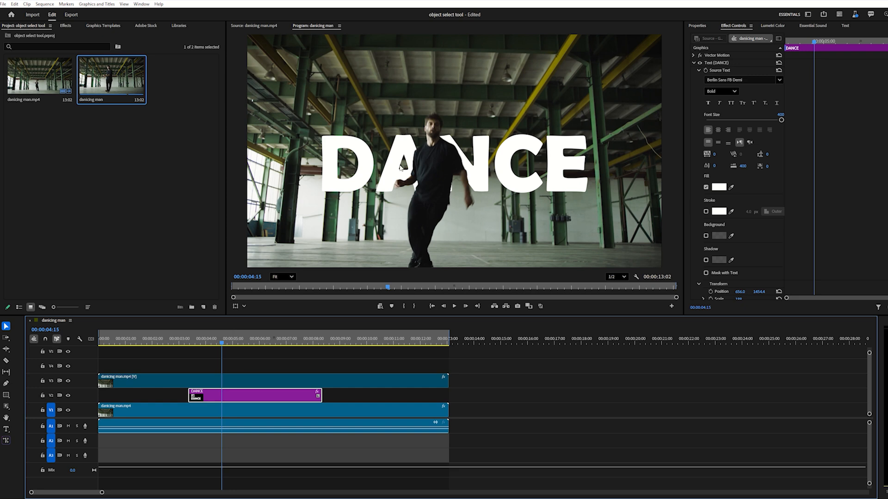
pyautogui.moveTo(221, 343); pyautogui.dragTo(265, 349)
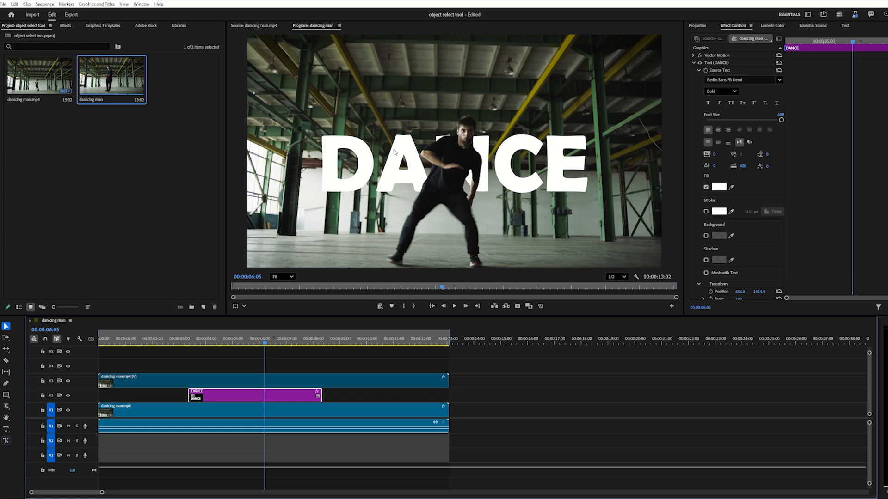
pyautogui.moveTo(268, 344); pyautogui.dragTo(228, 343)
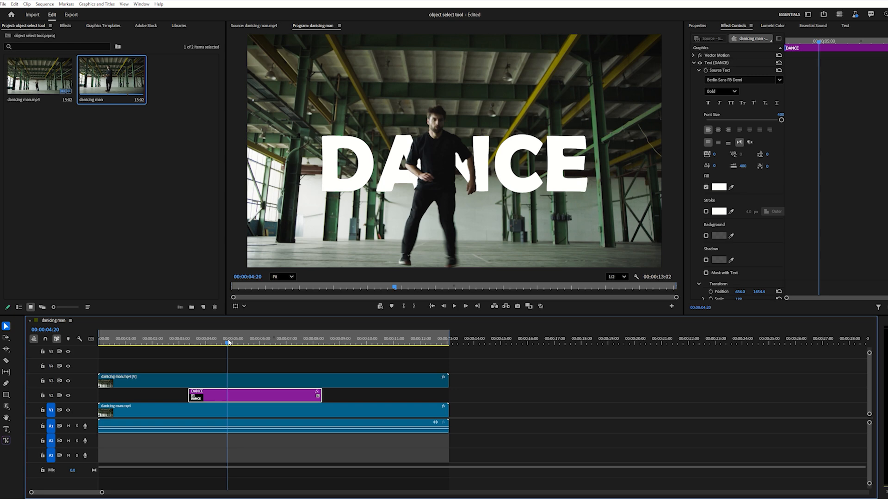
pyautogui.moveTo(229, 343)
pyautogui.mouseDown()
pyautogui.moveTo(333, 343)
pyautogui.moveTo(242, 342)
pyautogui.mouseUp()
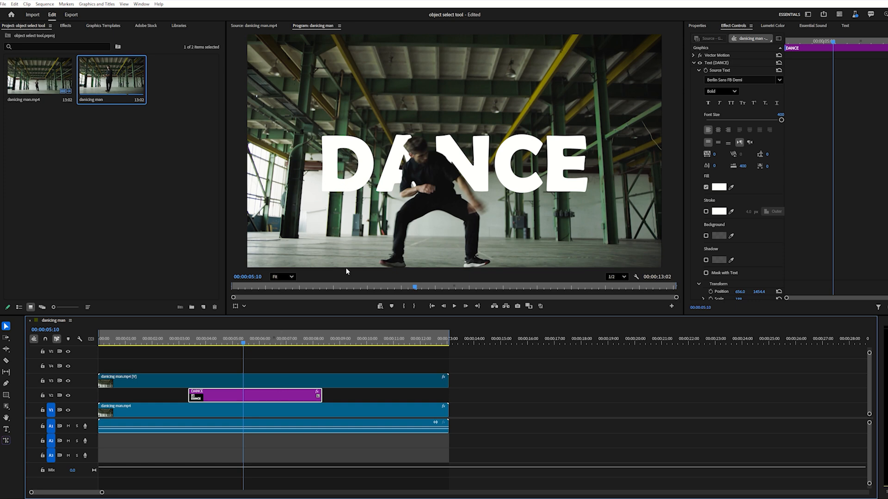
# Apply the Text Animator video transition to the start of the DANCE graphic on V2
pyautogui.click(66, 26)
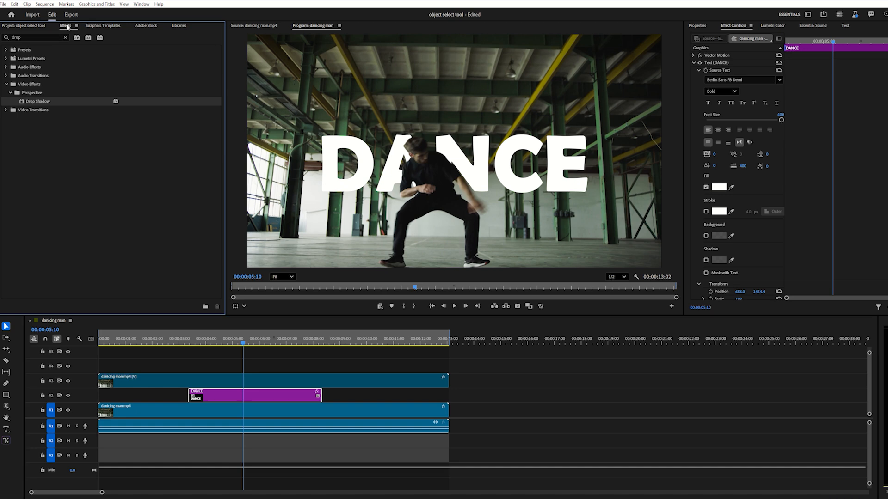
pyautogui.click(6, 84)
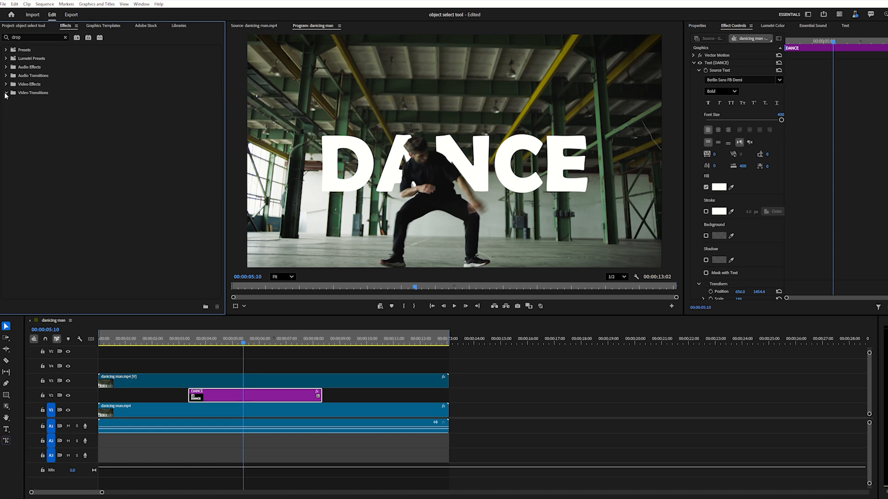
pyautogui.moveTo(212, 395); pyautogui.dragTo(215, 392)
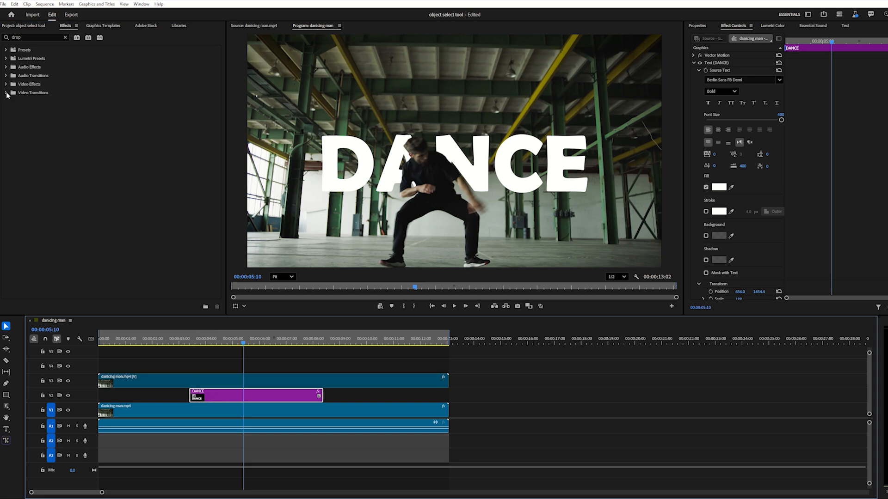
pyautogui.click(65, 37)
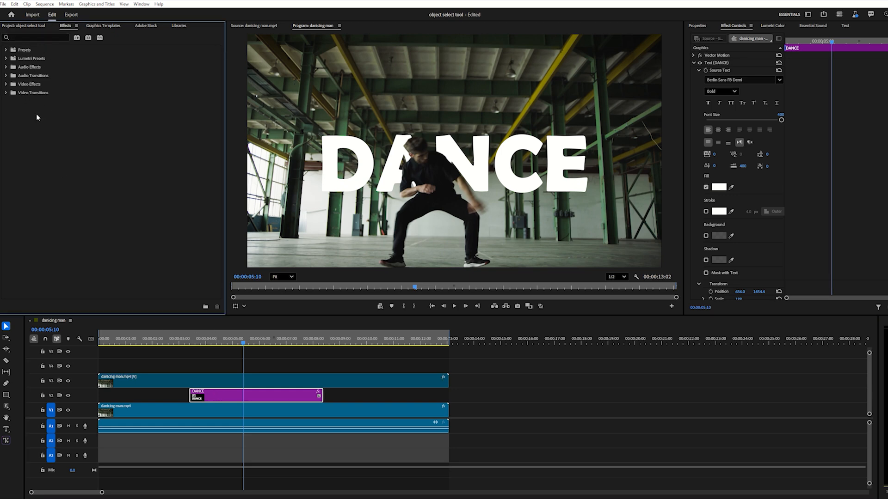
pyautogui.click(5, 93)
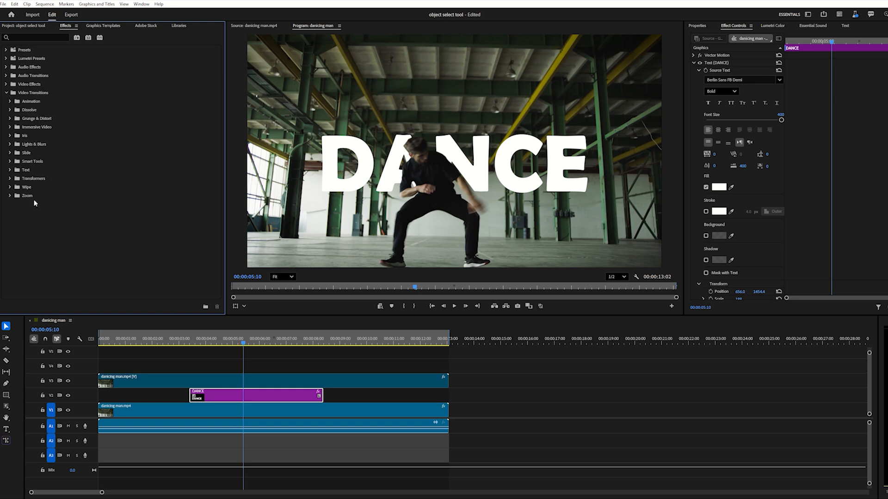
pyautogui.click(9, 170)
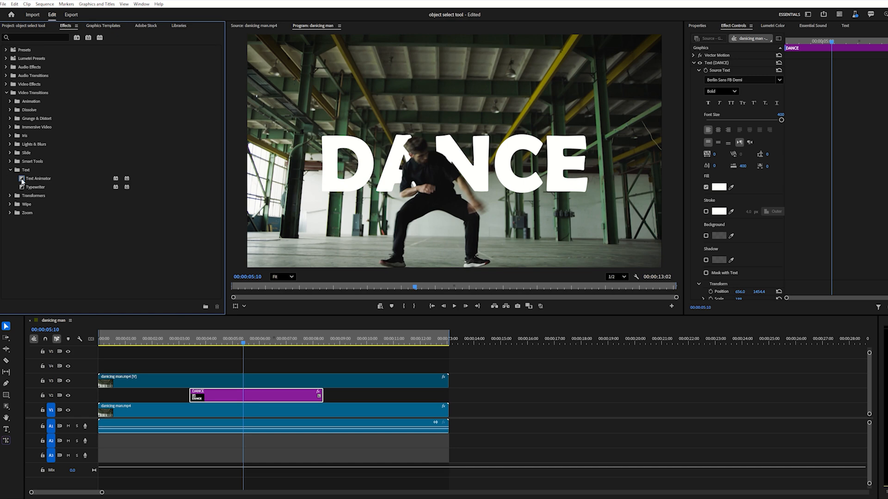
pyautogui.moveTo(22, 180); pyautogui.dragTo(195, 395)
pyautogui.moveTo(197, 401); pyautogui.dragTo(198, 401)
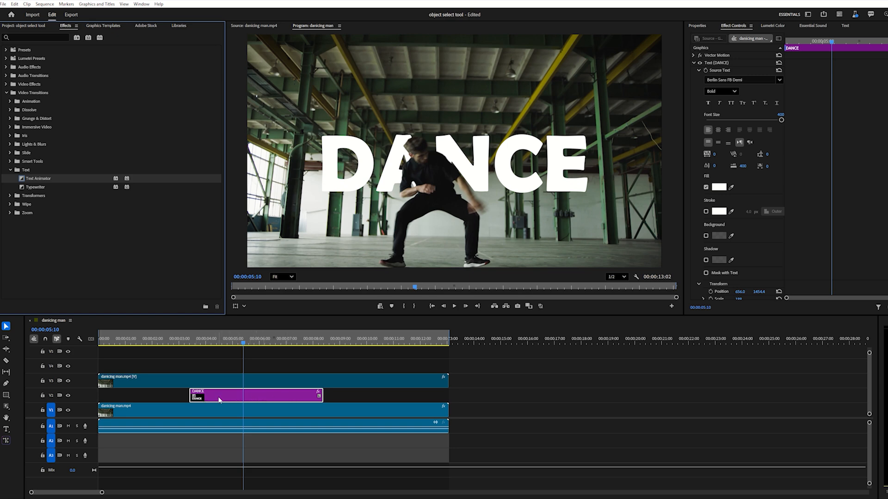
pyautogui.moveTo(193, 400)
pyautogui.mouseDown()
pyautogui.moveTo(326, 403)
pyautogui.moveTo(195, 400)
pyautogui.mouseUp()
pyautogui.moveTo(195, 400); pyautogui.dragTo(197, 400)
# Play the start of the DANCE graphic to preview its text animation
pyautogui.click(201, 342)
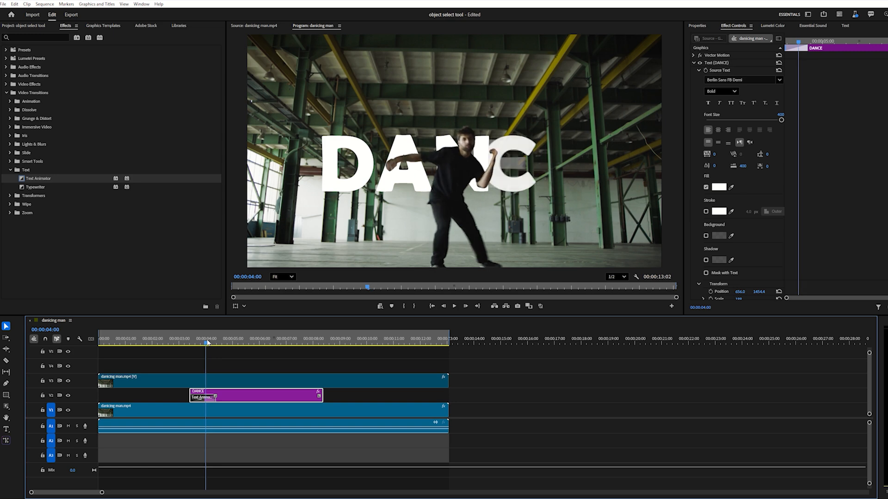
pyautogui.moveTo(202, 342); pyautogui.dragTo(146, 325)
pyautogui.press('space')
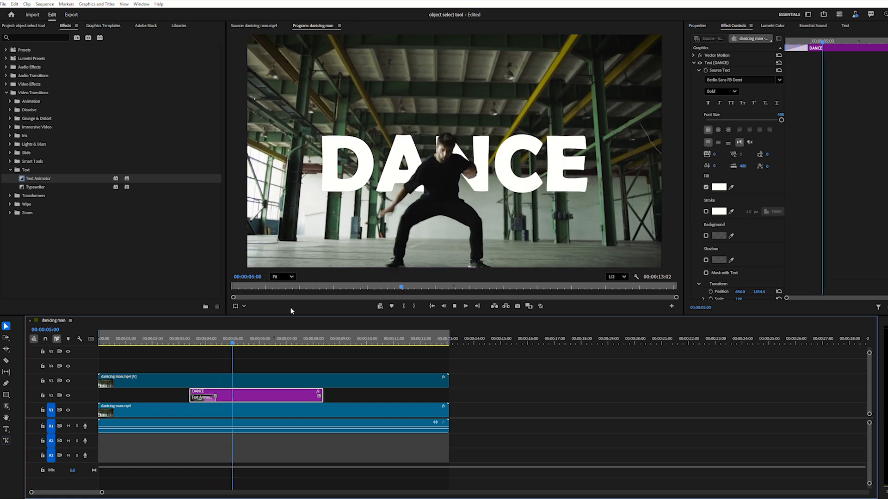
pyautogui.moveTo(285, 338); pyautogui.dragTo(201, 334)
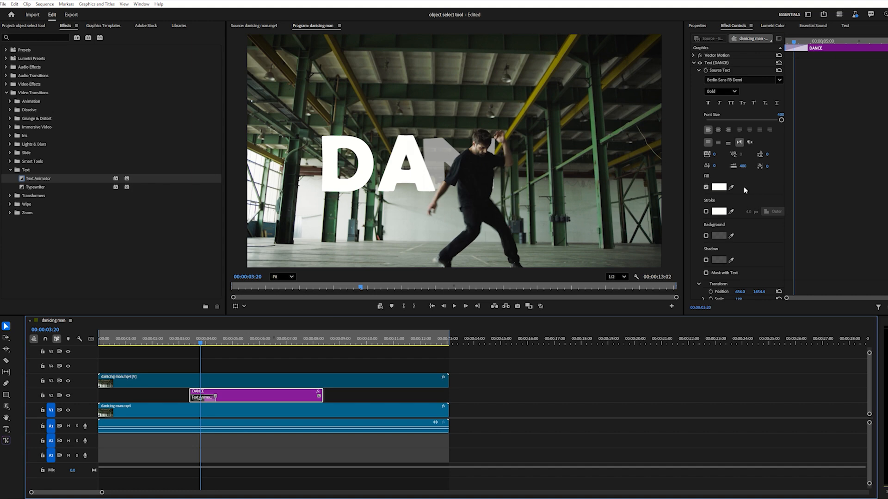
# Open the settings of the Text Animator transition on the DANCE graphic and look through its curve and animation controls
pyautogui.scroll(-5, 726, 218)
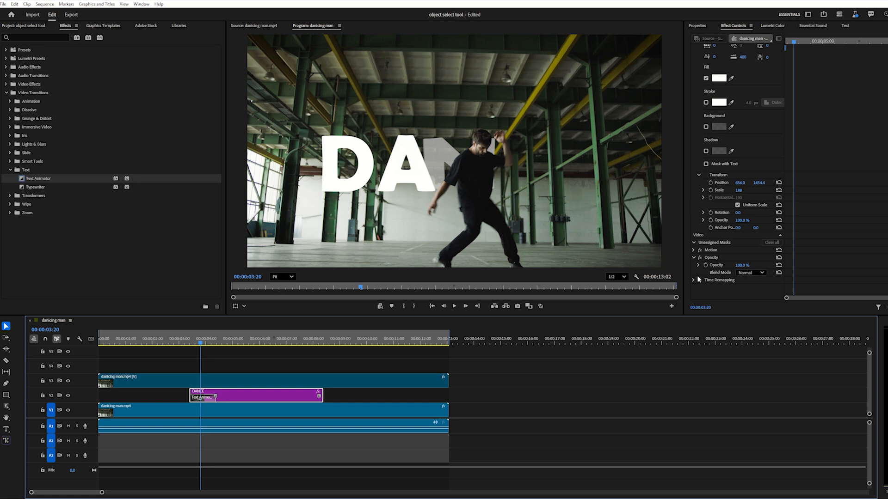
pyautogui.click(205, 399)
pyautogui.click(205, 398)
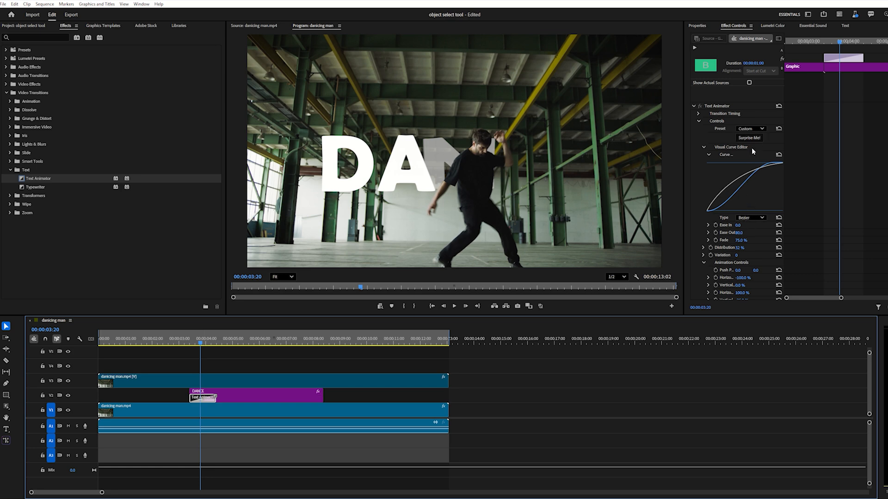
pyautogui.scroll(-4, 756, 138)
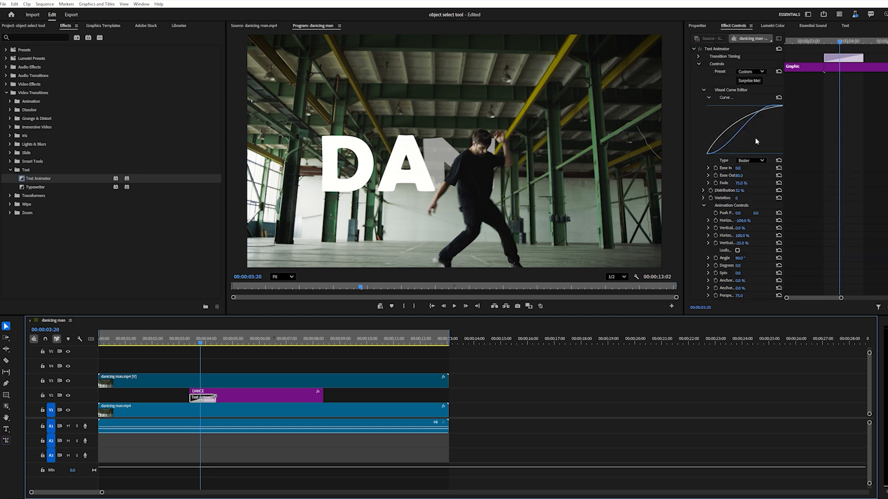
pyautogui.moveTo(216, 397)
pyautogui.mouseDown()
pyautogui.moveTo(253, 399)
pyautogui.moveTo(216, 399)
pyautogui.mouseUp()
pyautogui.scroll(4, 753, 138)
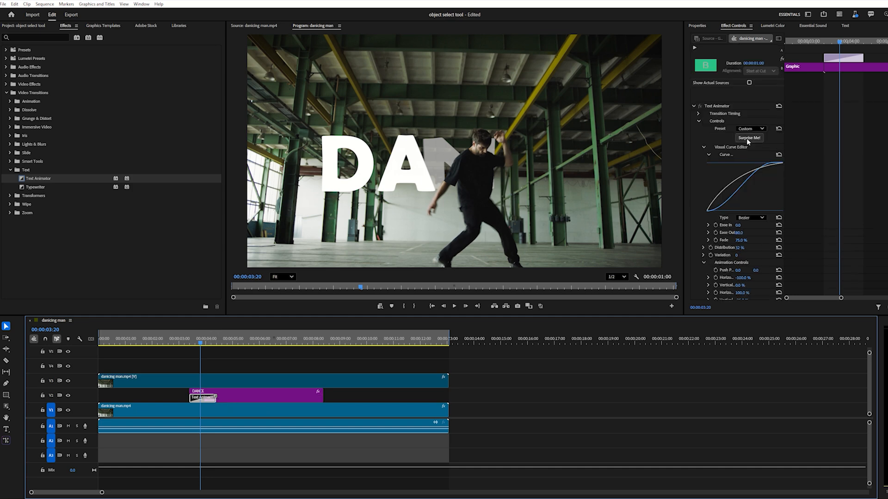
# Randomize the Text Animator animation three times with Surprise Me, previewing the variations over the start of the DANCE graphic
pyautogui.click(747, 138)
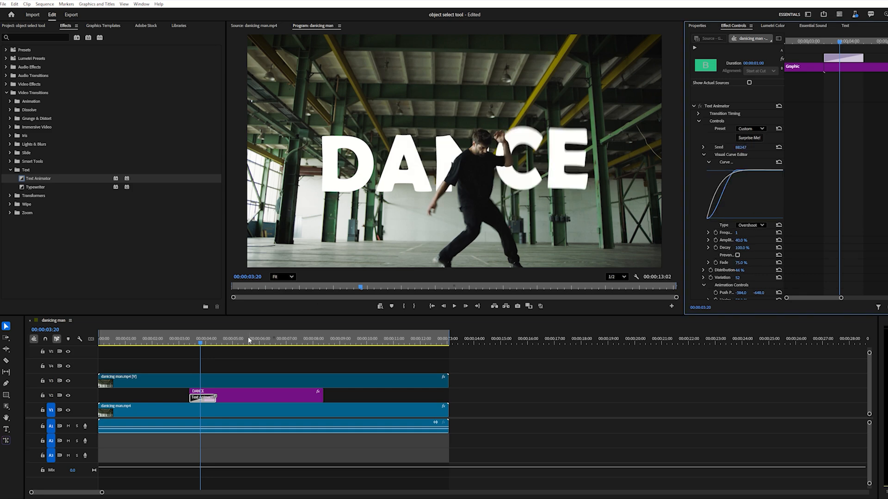
pyautogui.click(221, 345)
pyautogui.moveTo(214, 348)
pyautogui.mouseDown()
pyautogui.moveTo(185, 346)
pyautogui.moveTo(204, 345)
pyautogui.mouseUp()
pyautogui.click(749, 138)
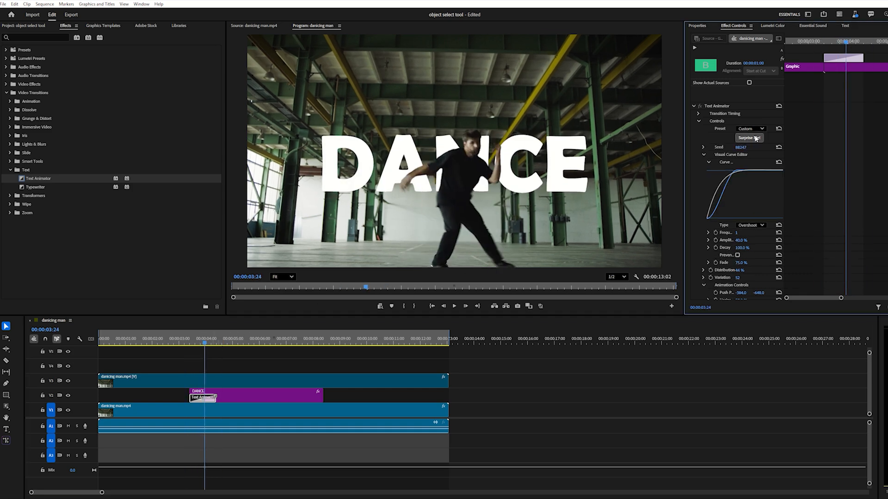
pyautogui.click(199, 345)
pyautogui.moveTo(199, 344)
pyautogui.mouseDown()
pyautogui.moveTo(188, 346)
pyautogui.moveTo(214, 346)
pyautogui.mouseUp()
pyautogui.click(743, 138)
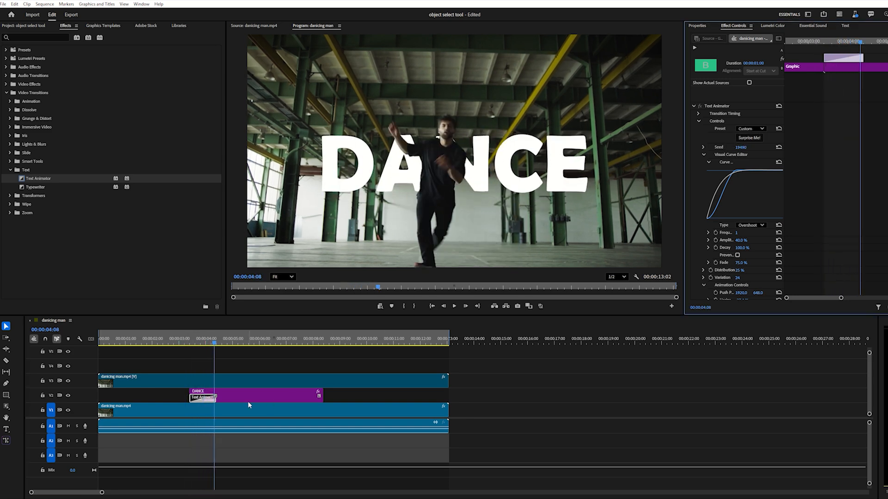
pyautogui.moveTo(216, 344); pyautogui.dragTo(177, 345)
pyautogui.press('space')
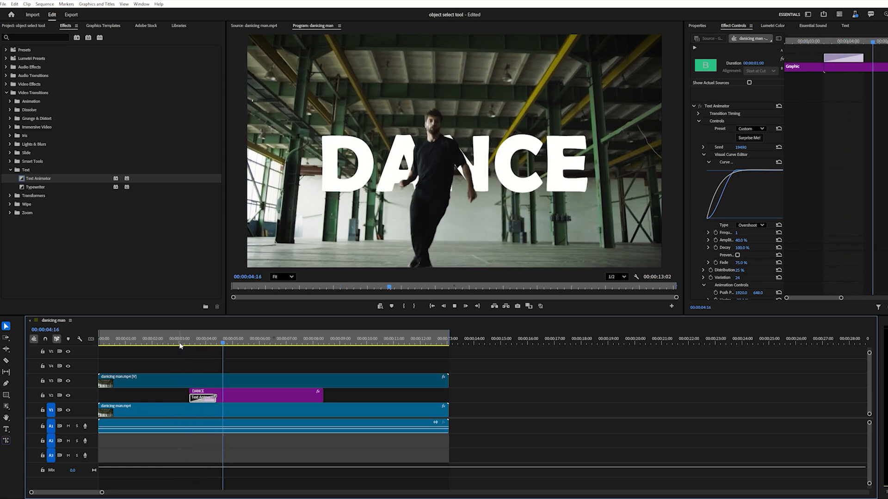
pyautogui.press('space')
# Extend the end of the DANCE graphic to the end of the dancer footage and play the result
pyautogui.moveTo(321, 395); pyautogui.dragTo(446, 393)
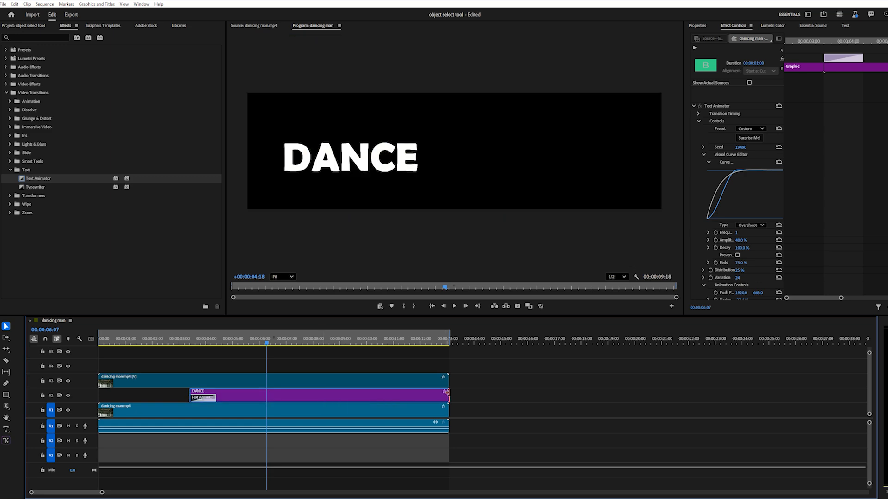
pyautogui.press('space')
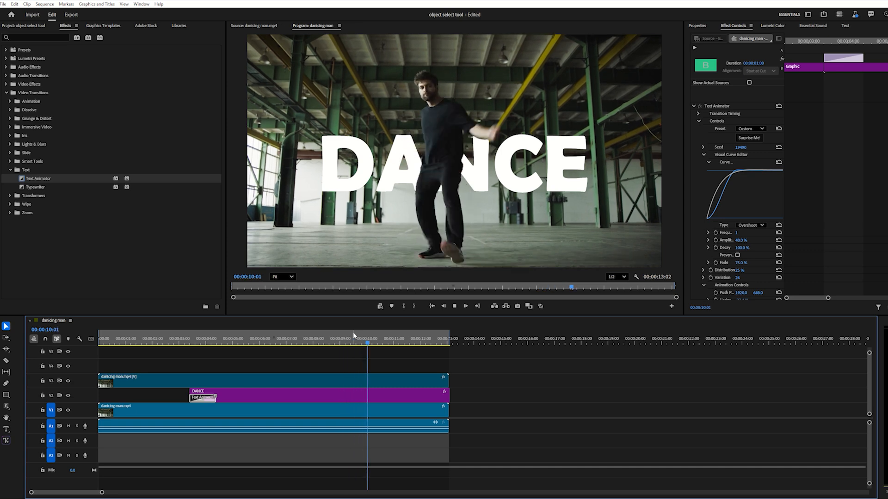
pyautogui.press('space')
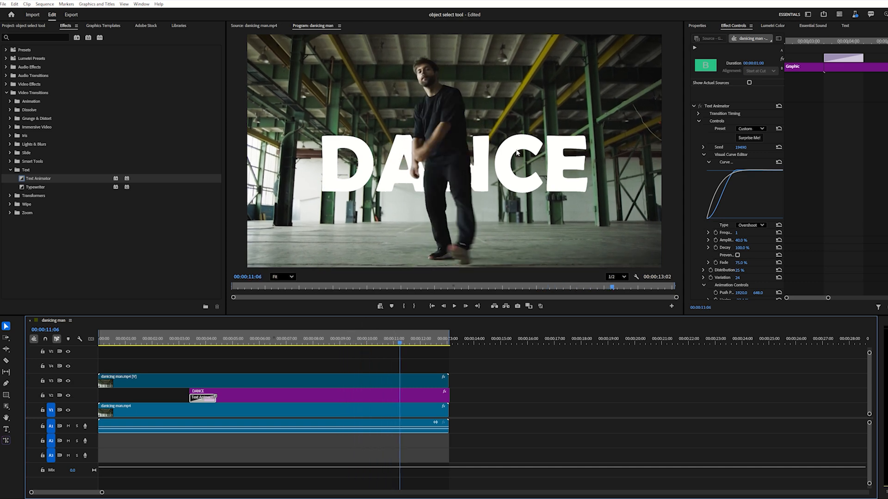